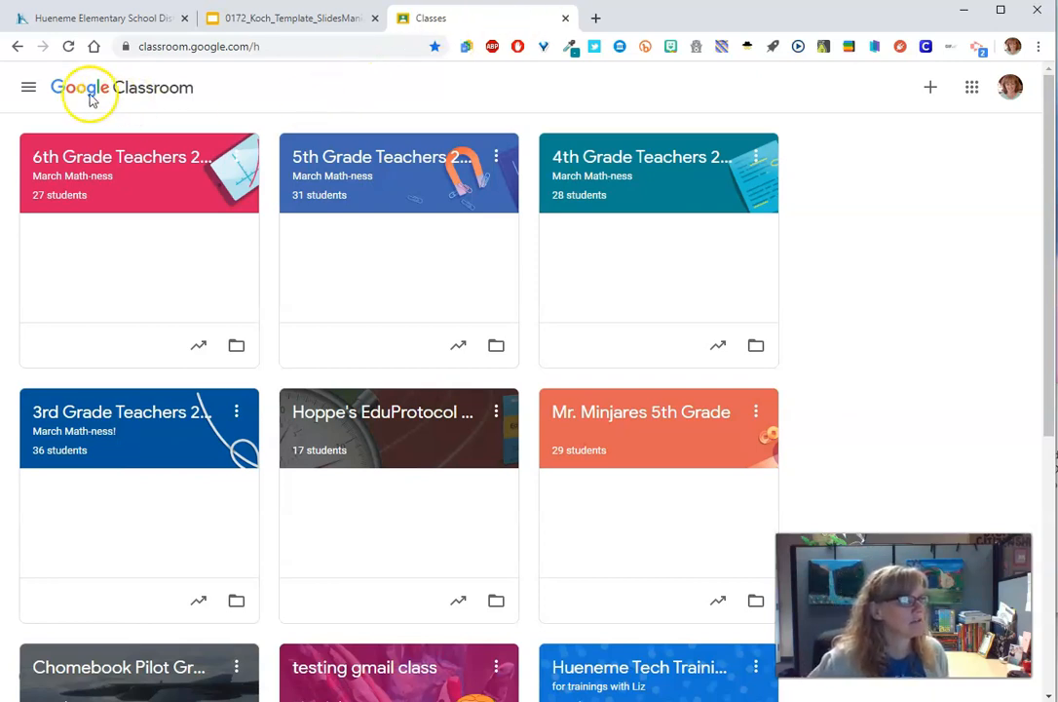
left_click(931, 95)
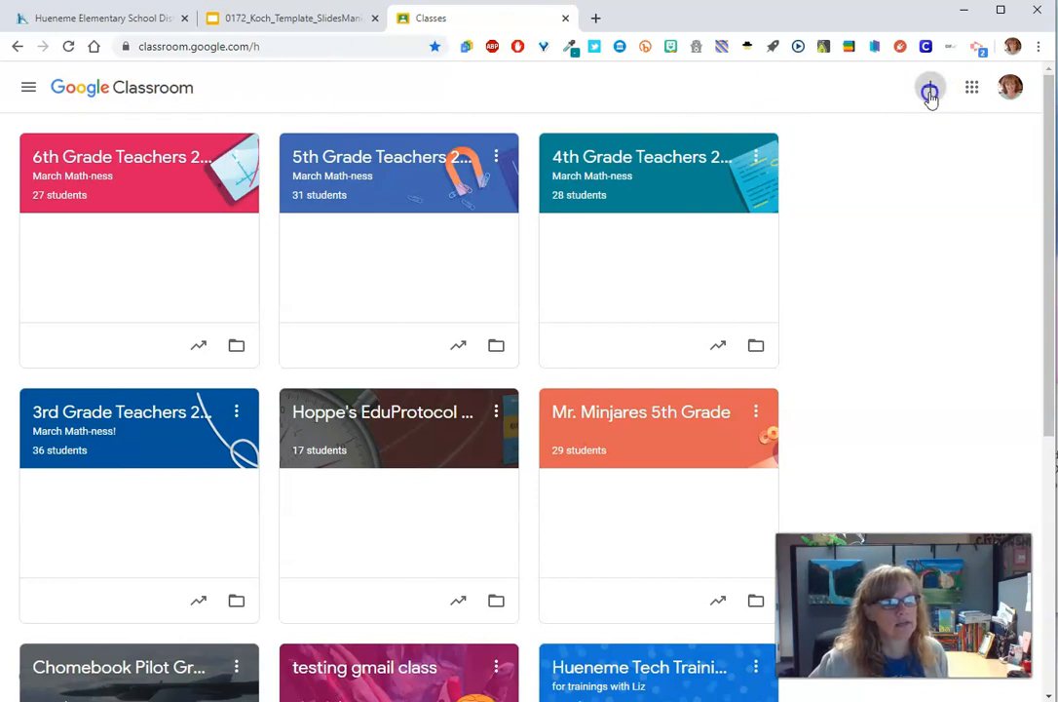
left_click(901, 162)
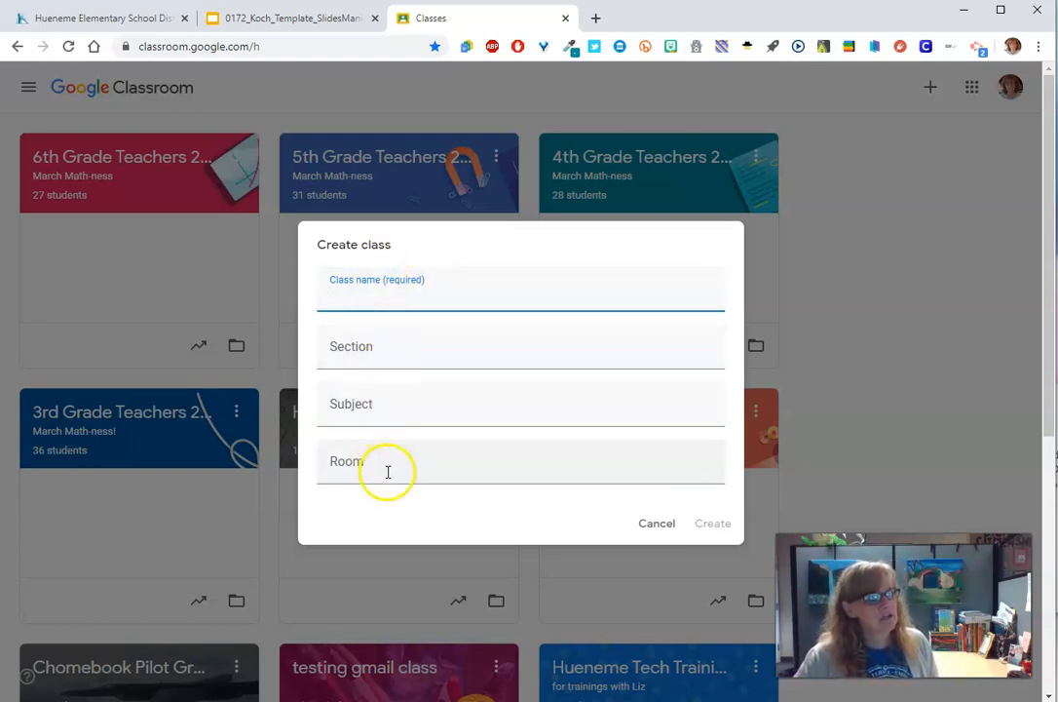
left_click(647, 524)
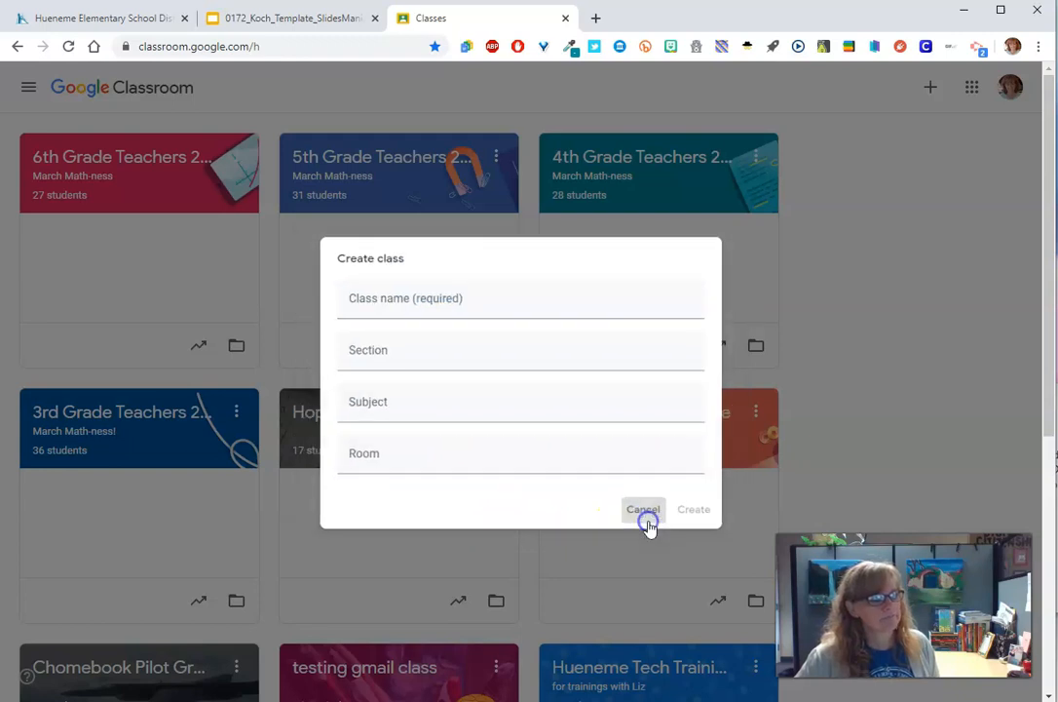
Open the class labelled "a sandbox classroom" and view its class code enlarged
scroll(624, 524, "down", 5)
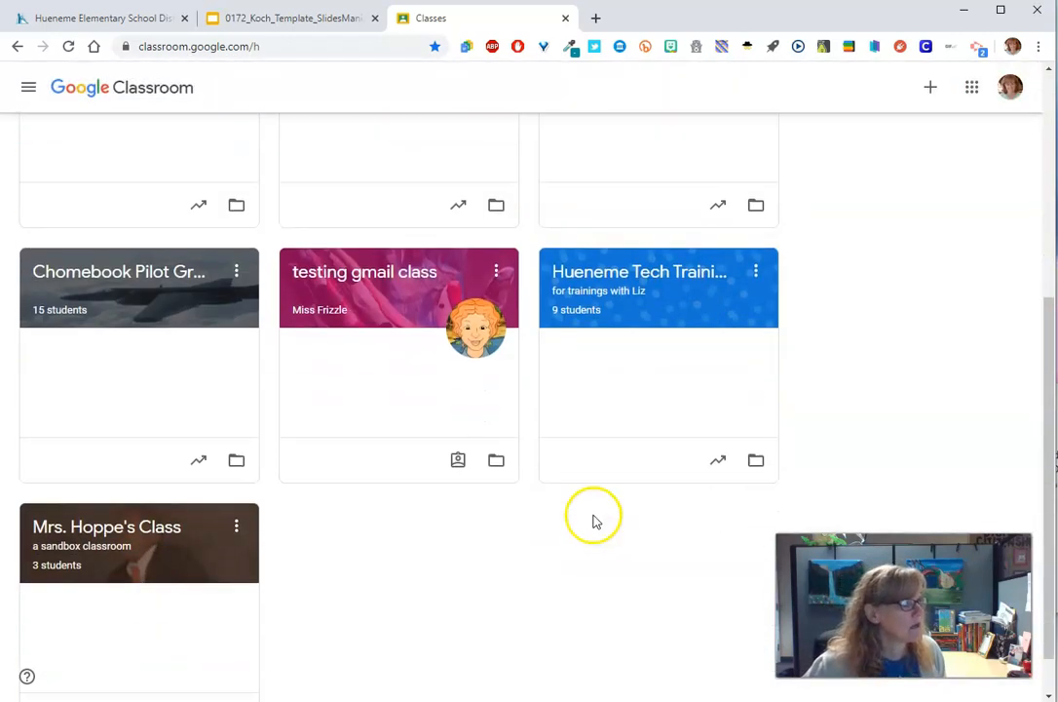
left_click(146, 478)
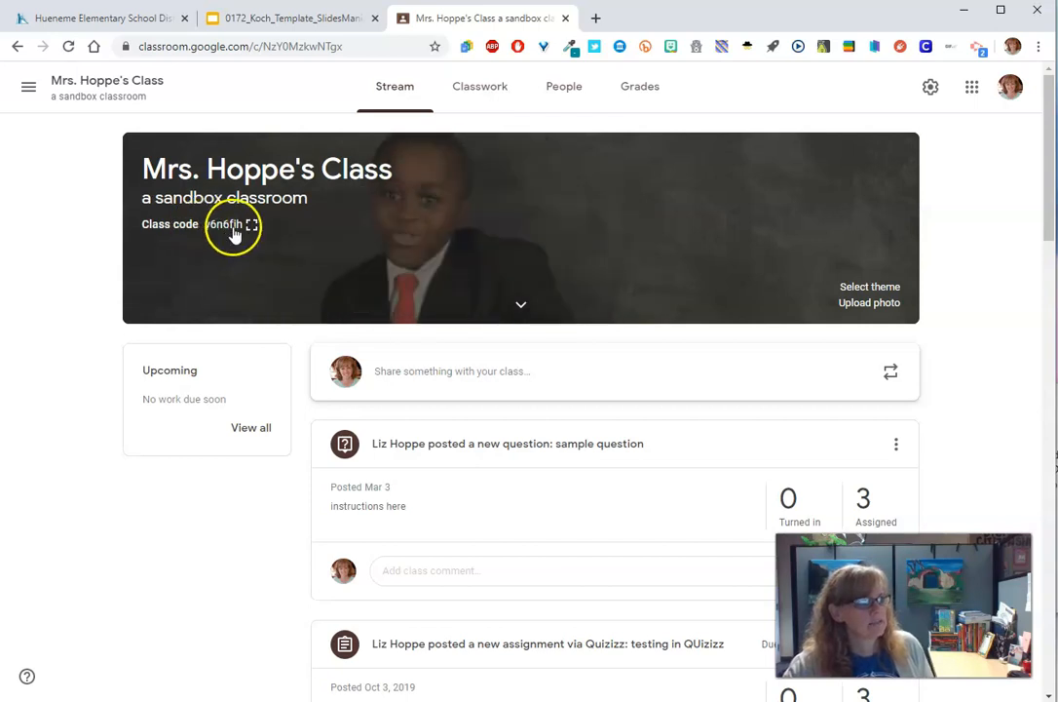
left_click(252, 225)
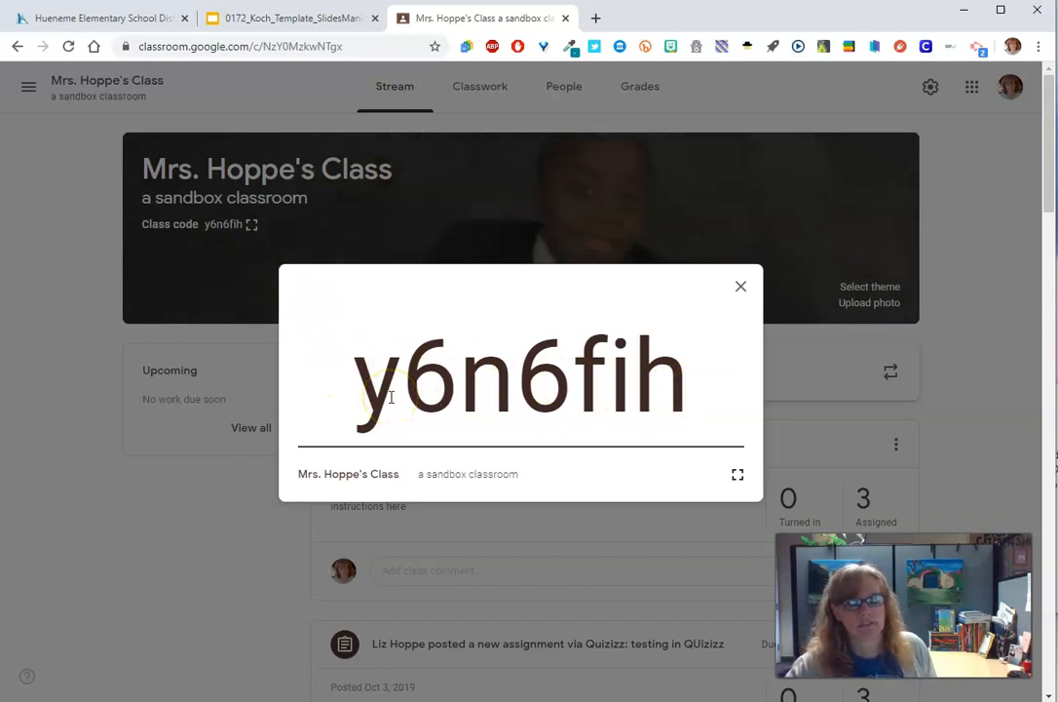
left_click(741, 286)
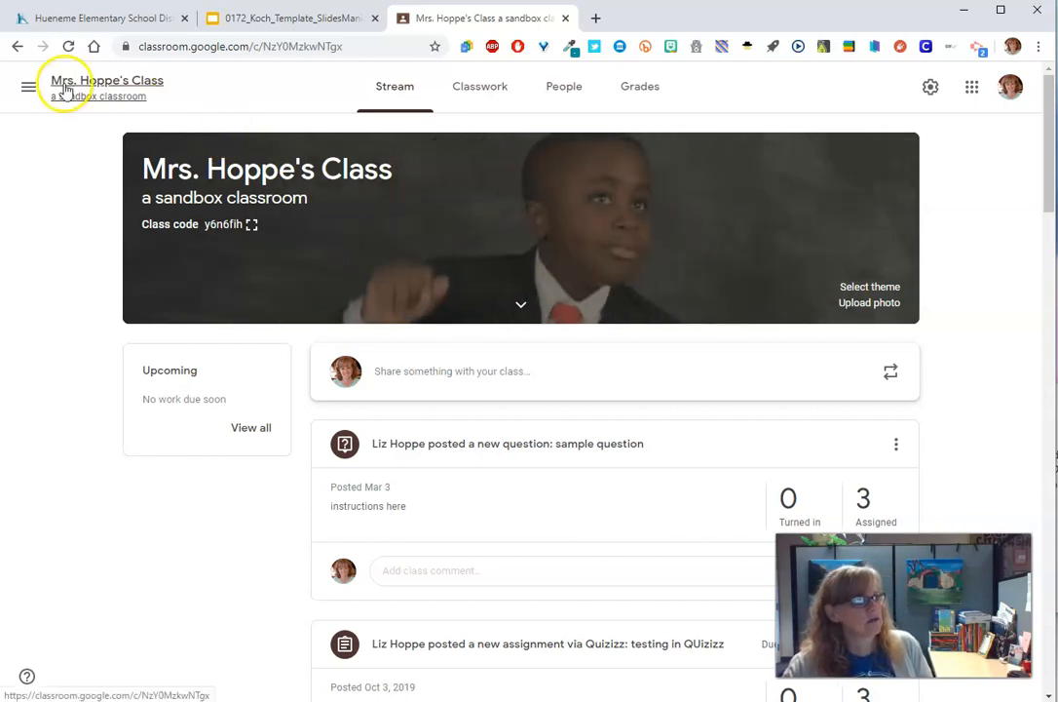
Look through the main navigation's list of teaching and enrolled classes
left_click(29, 92)
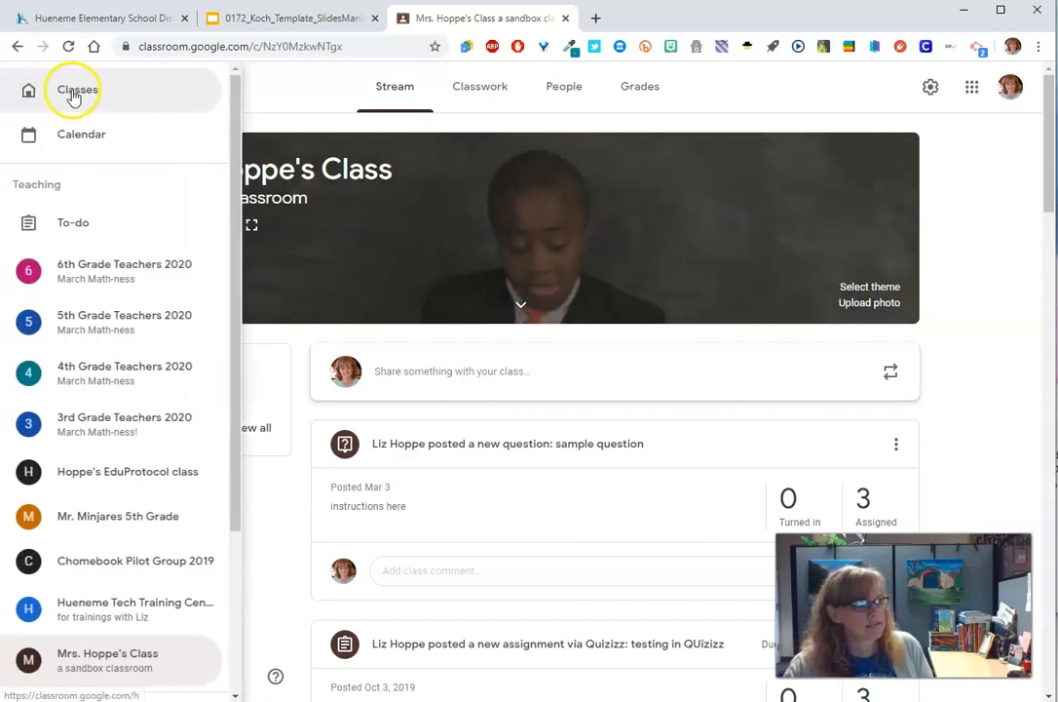
scroll(115, 409, "down", 3)
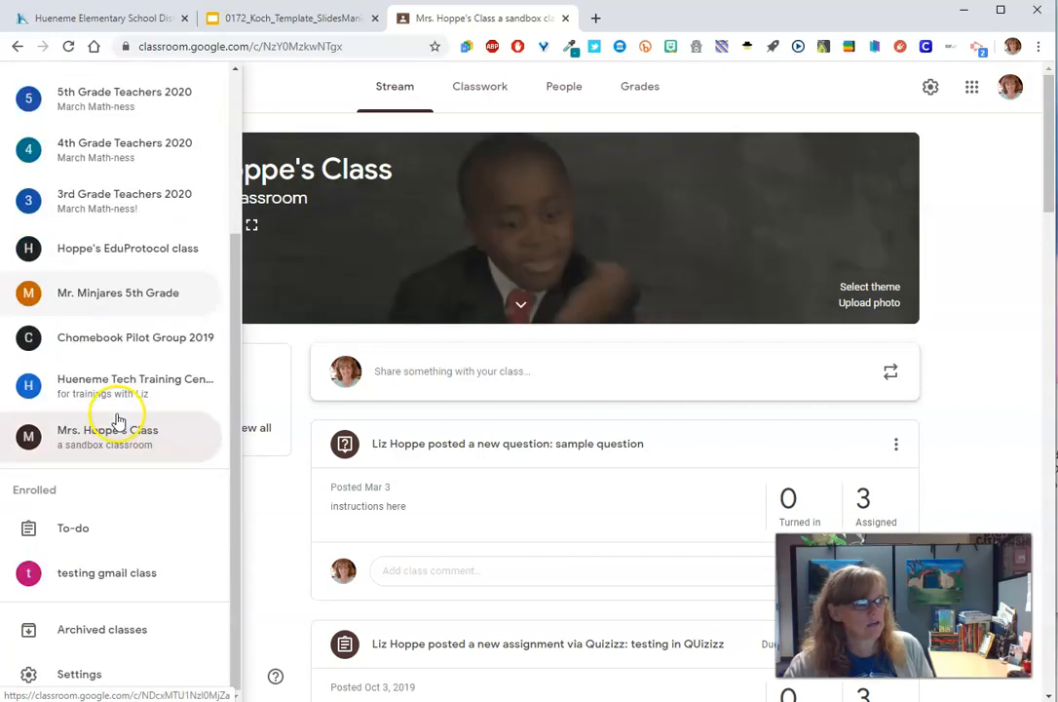
scroll(121, 417, "up", 3)
left_click(285, 111)
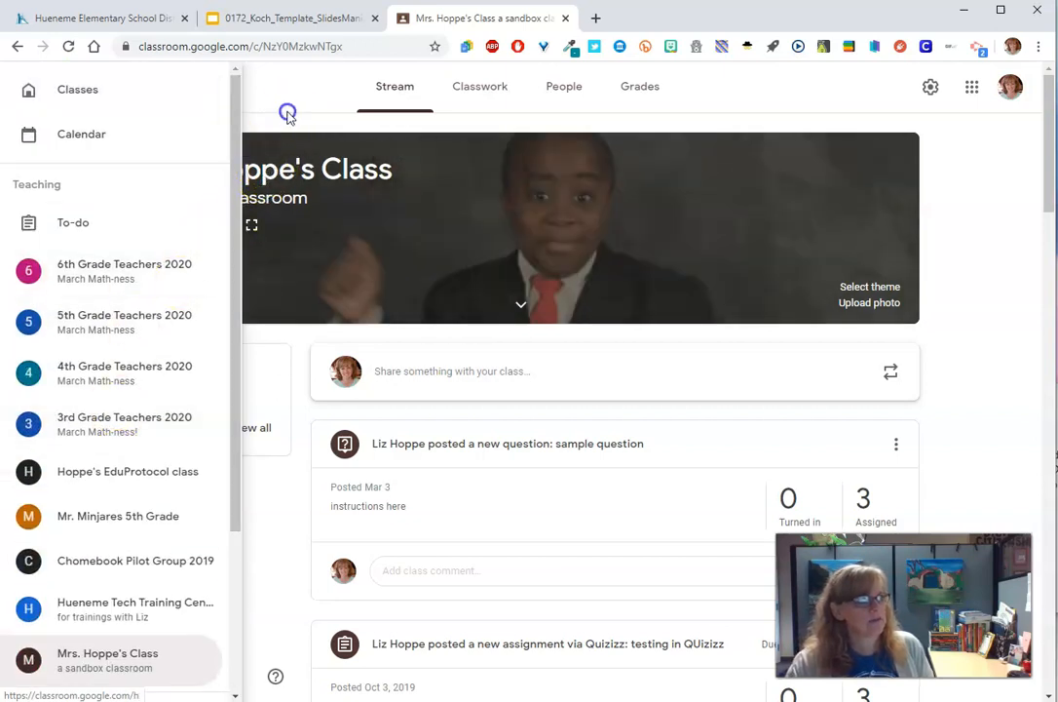
Review the questions and assignments posted in the class stream
scroll(490, 556, "down", 8)
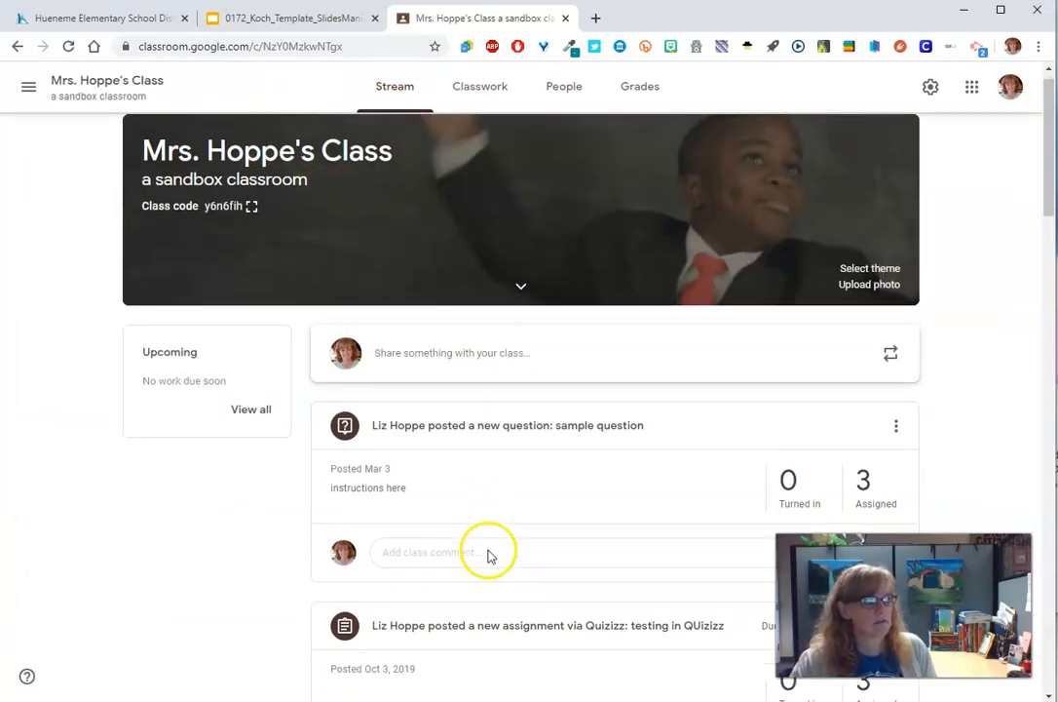
scroll(491, 556, "down", 5)
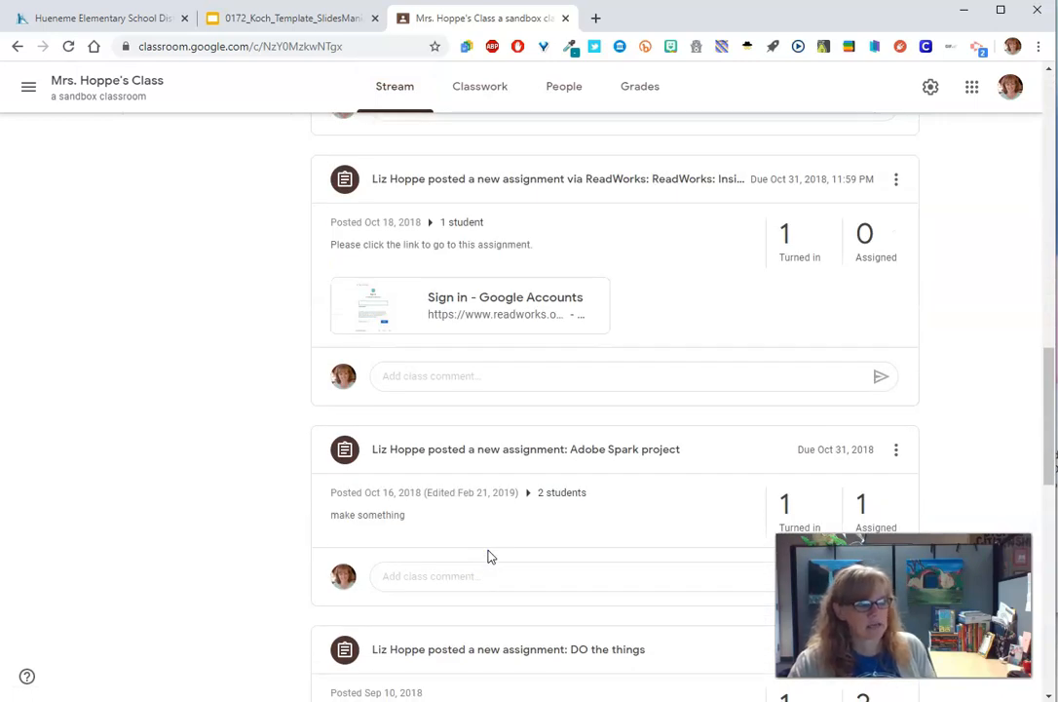
scroll(489, 556, "up", 12)
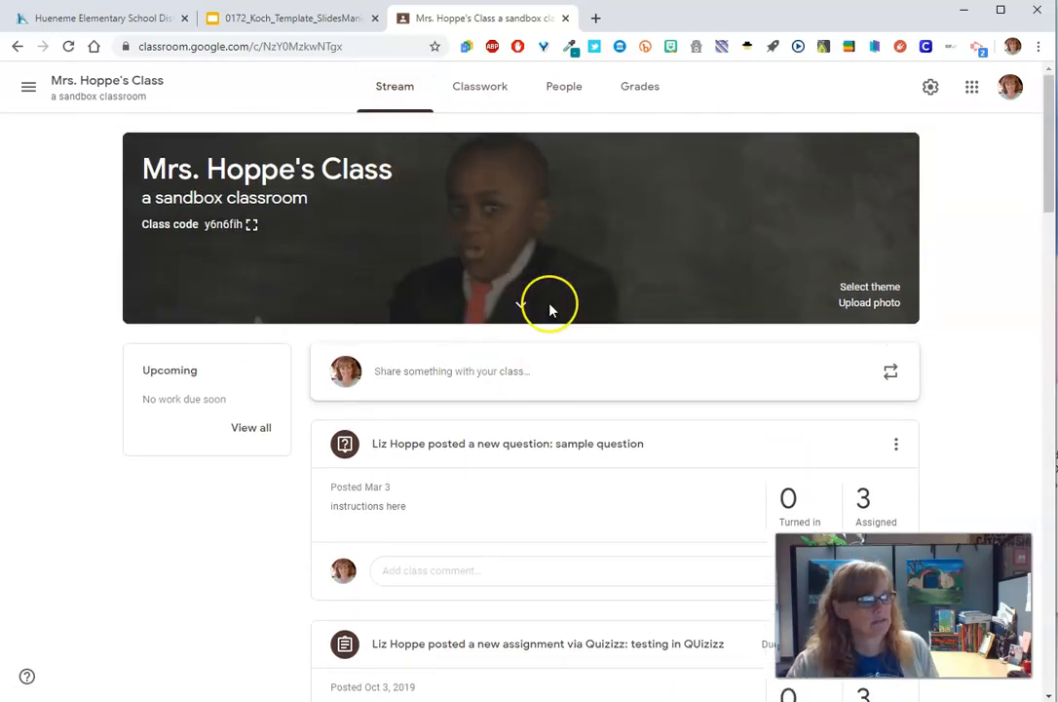
View the class's classwork list and the item types that can be created there
left_click(495, 95)
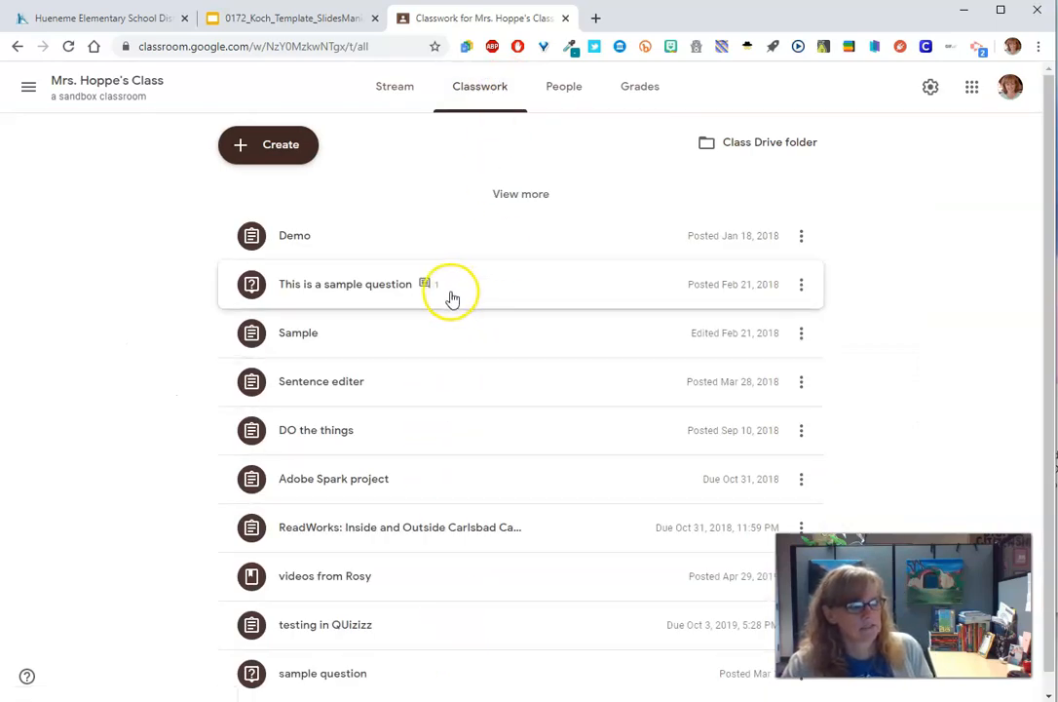
left_click(272, 156)
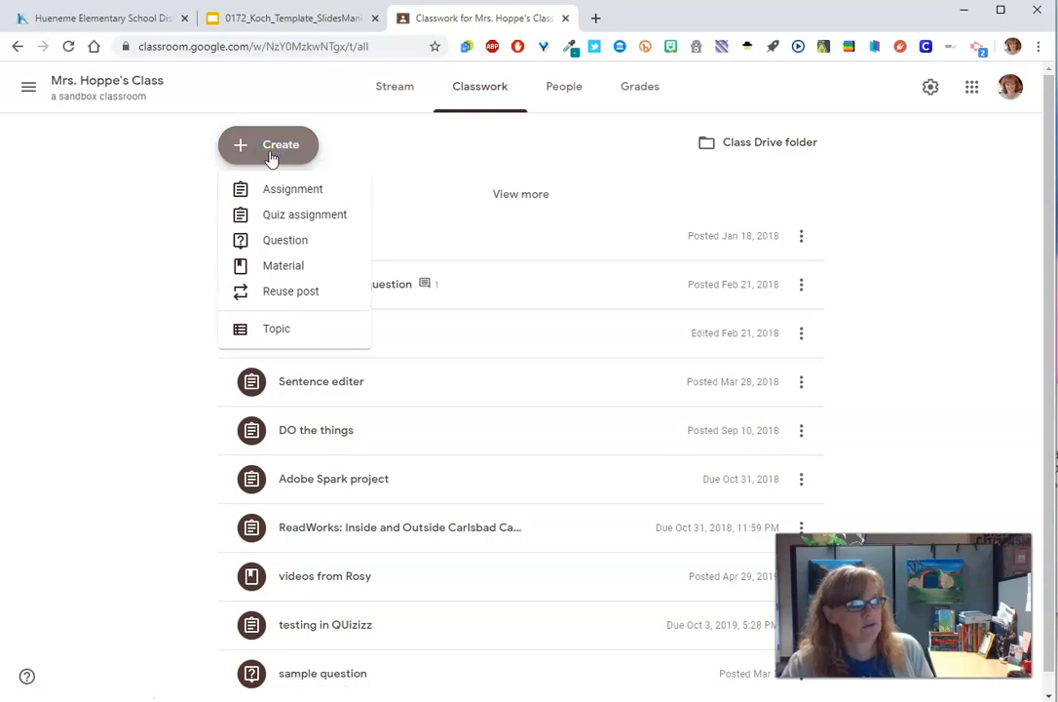
left_click(313, 154)
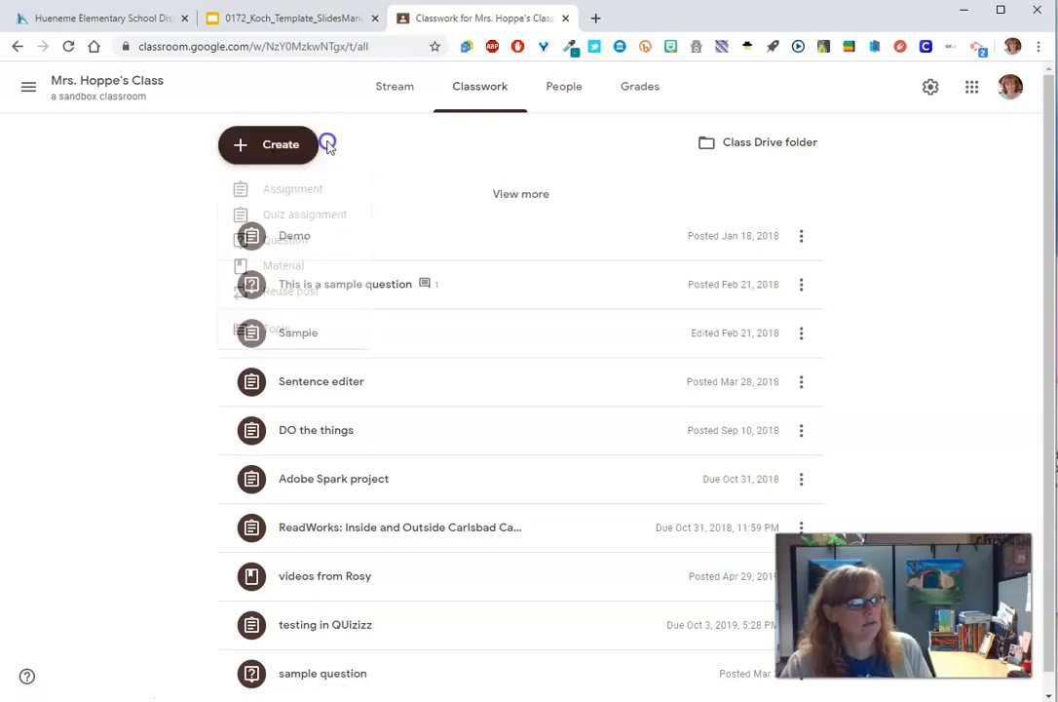
Select all students in the class roster and view the bulk actions available for them
left_click(566, 96)
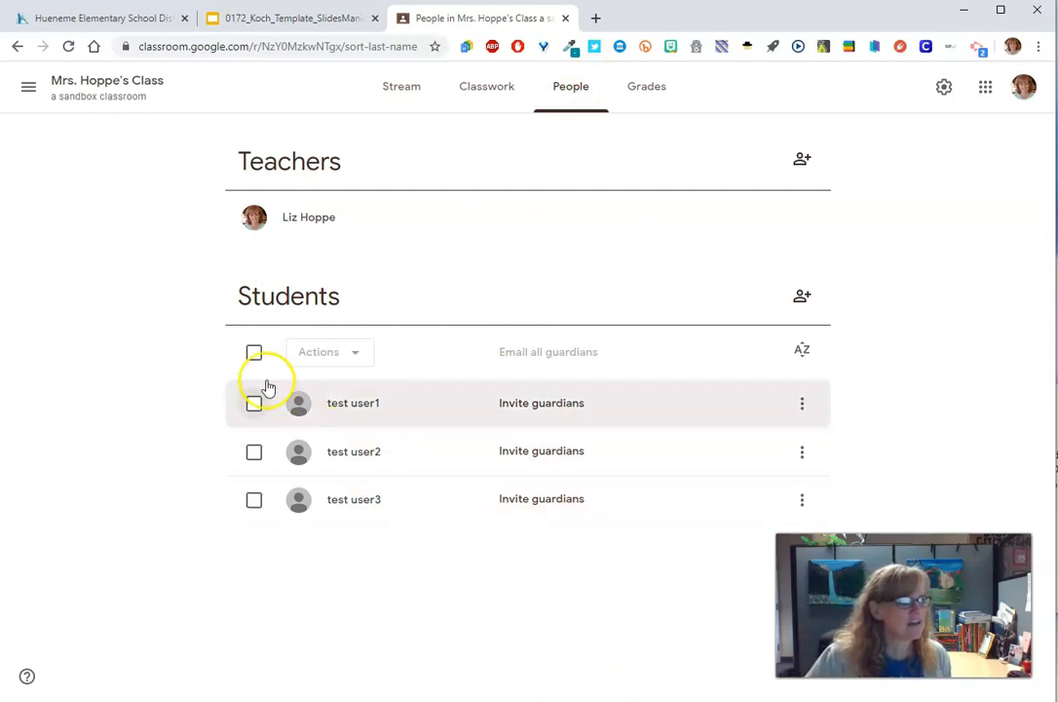
left_click(254, 353)
left_click(323, 353)
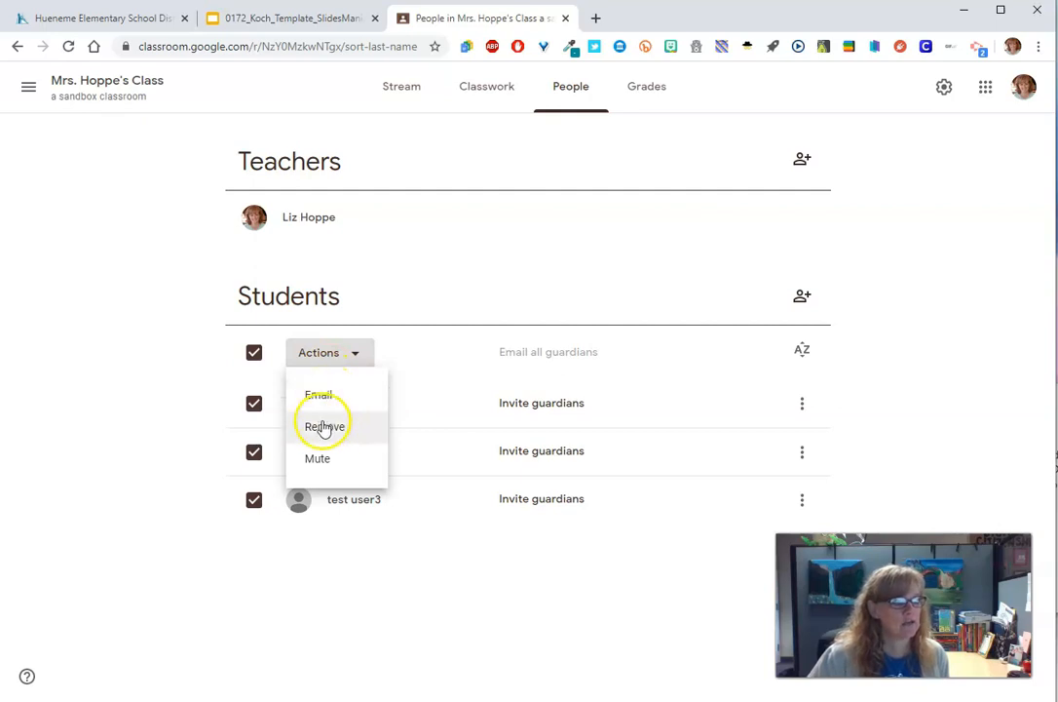
left_click(371, 312)
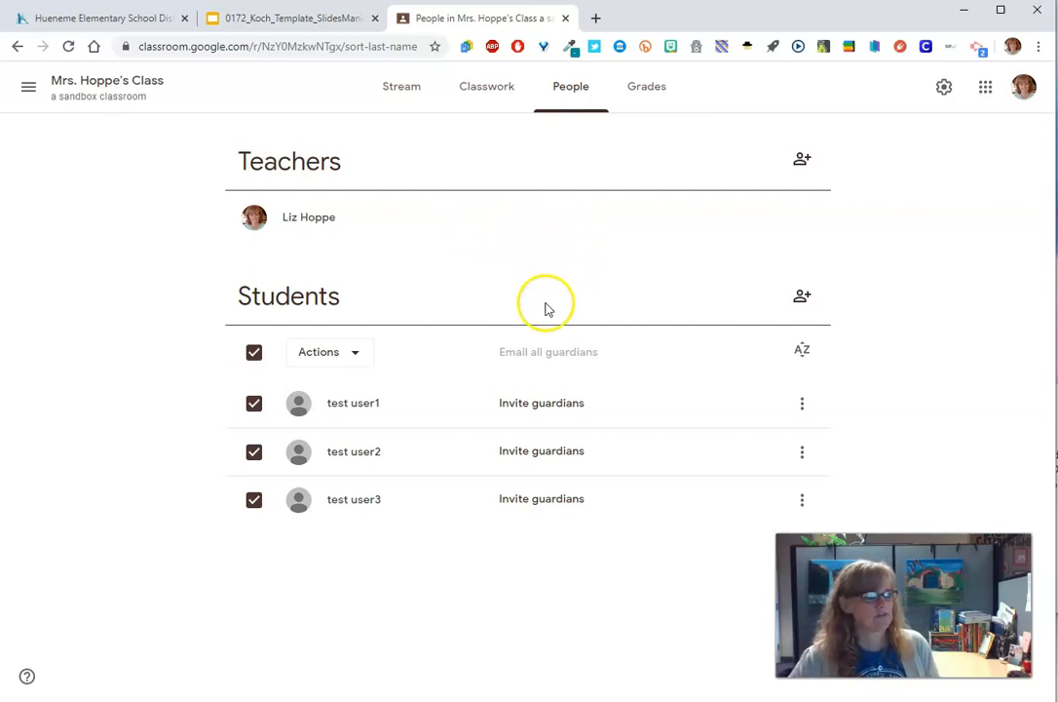
Select only test user2 to view the actions for a single student, and reselect all students
left_click(254, 355)
left_click(255, 454)
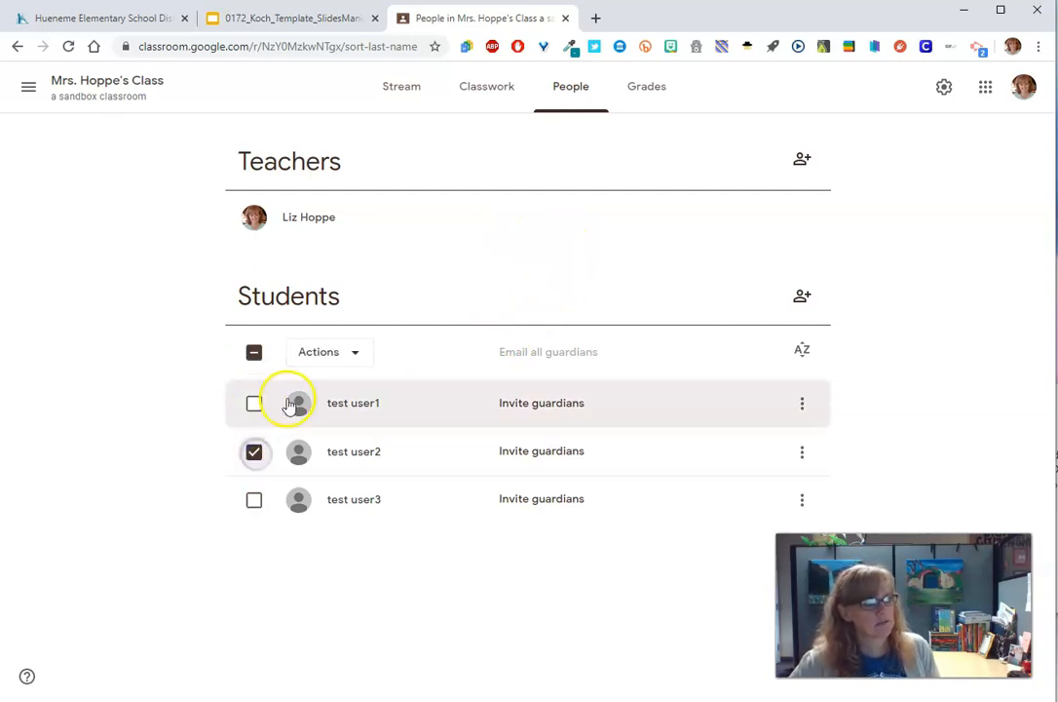
left_click(340, 358)
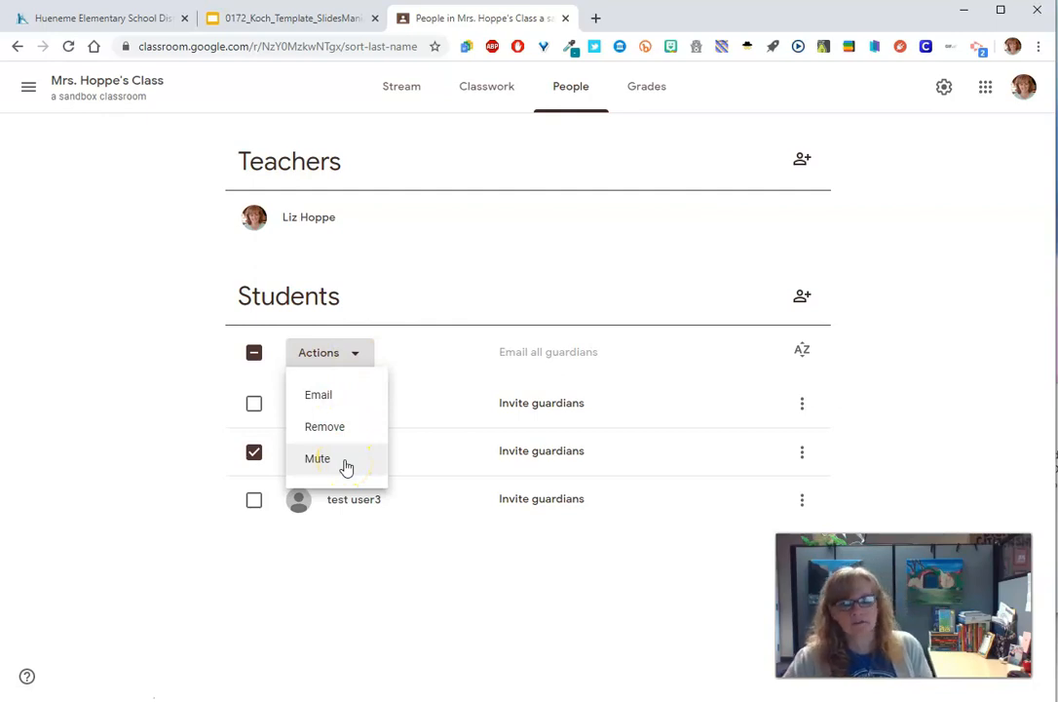
left_click(252, 459)
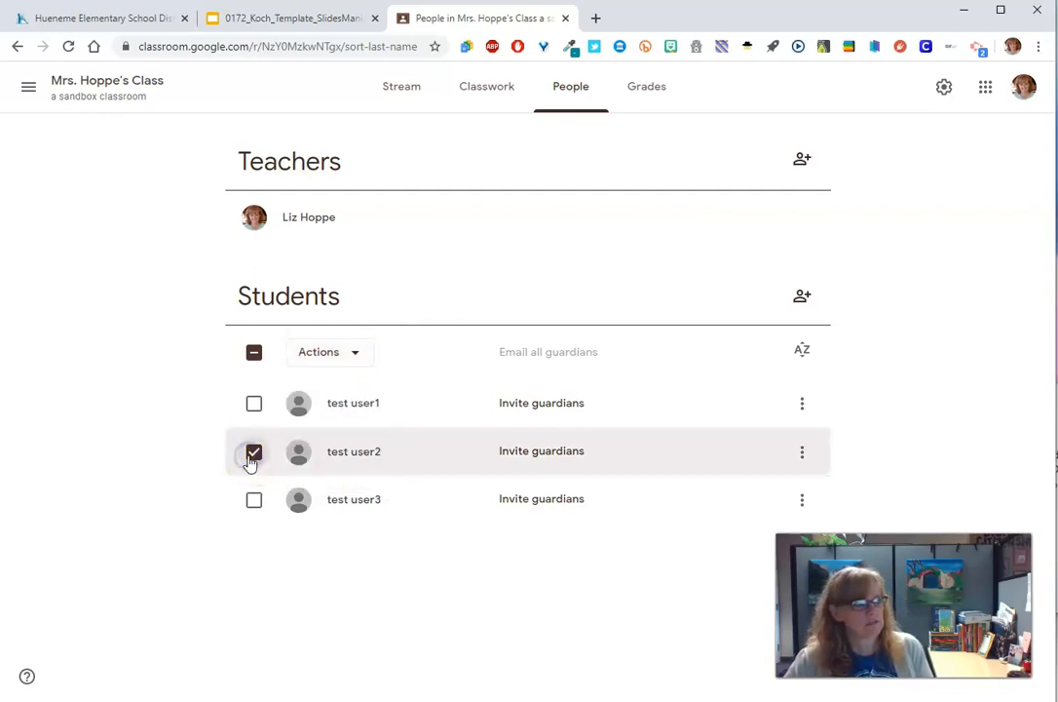
left_click(253, 352)
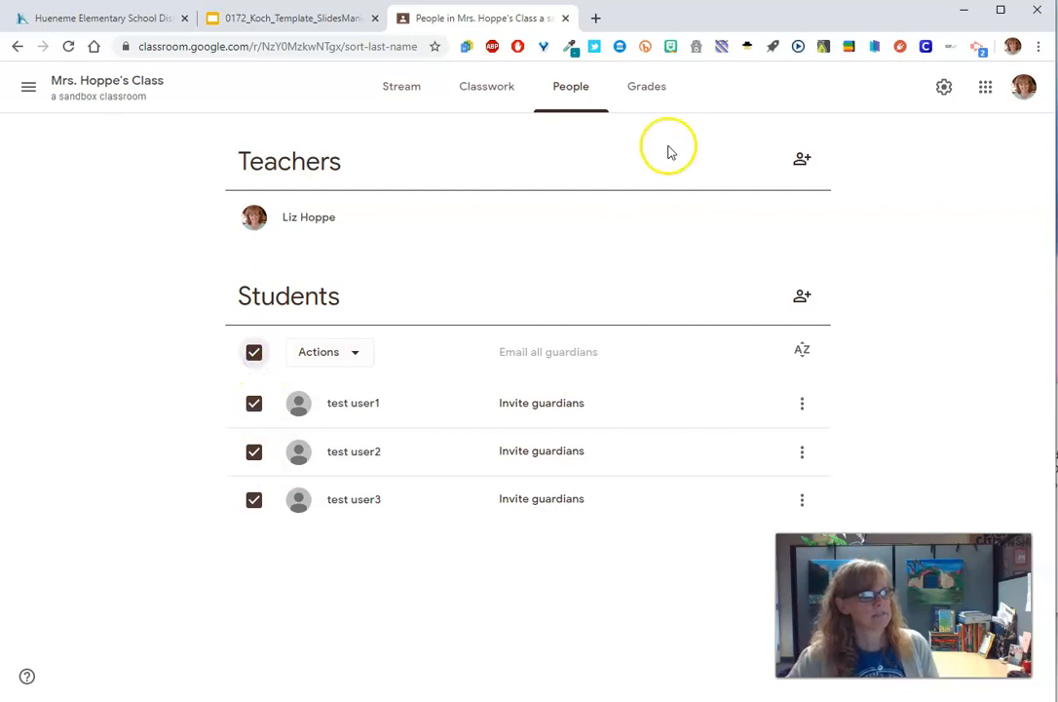
In the class settings, set the stream permission to "Students can only comment"
left_click(945, 88)
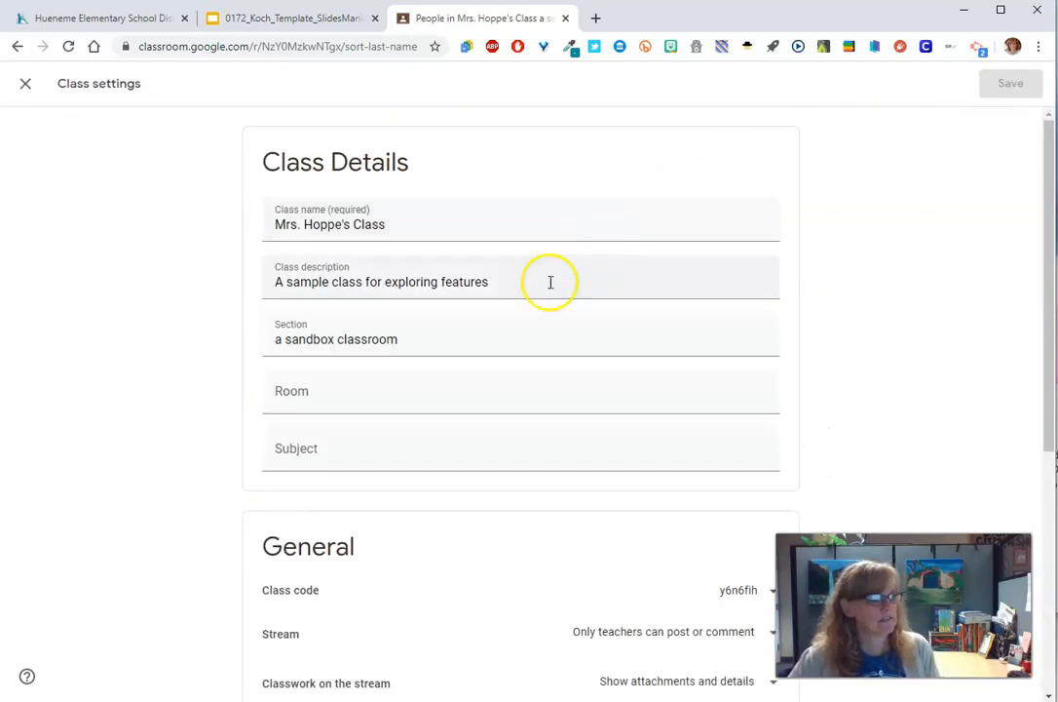
scroll(411, 314, "down", 4)
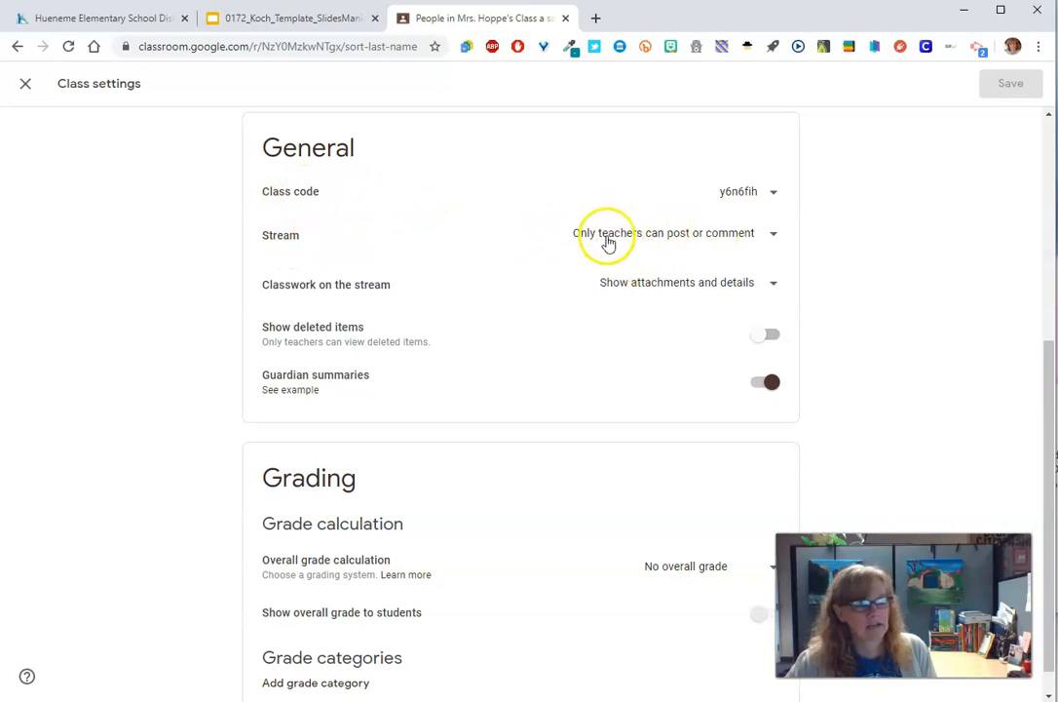
left_click(774, 239)
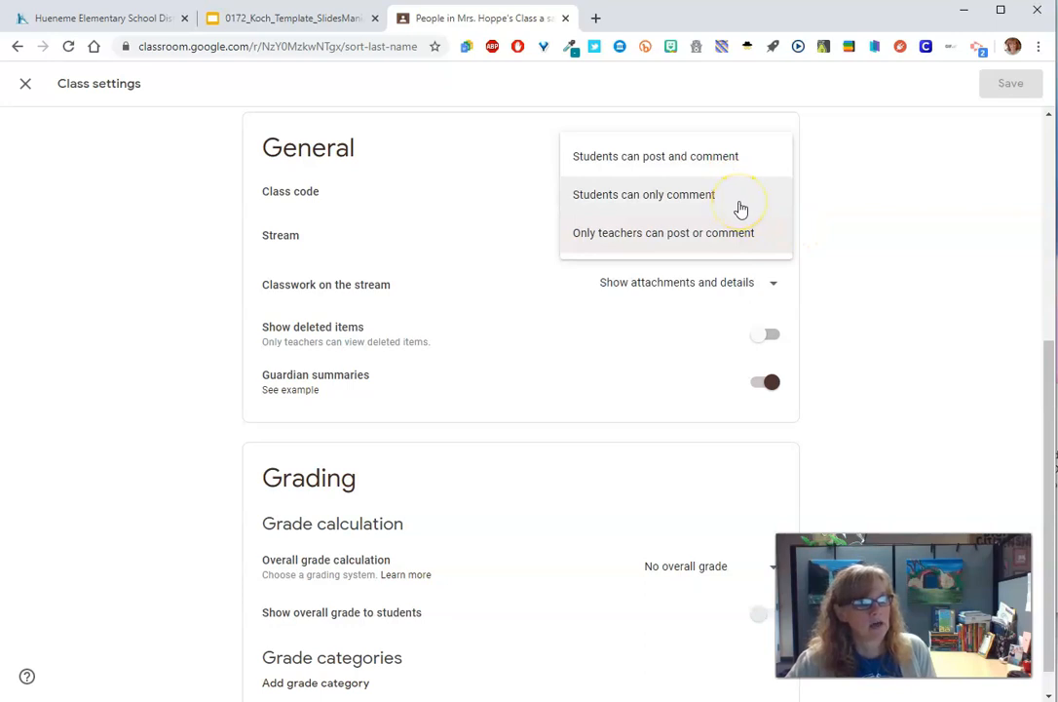
left_click(741, 208)
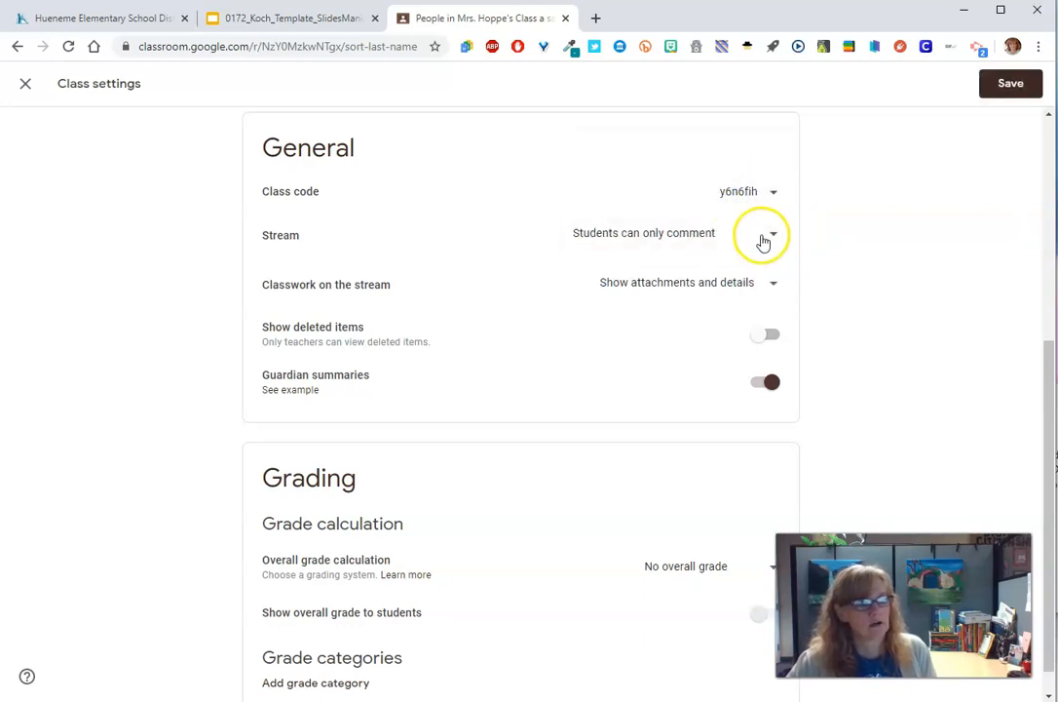
left_click(764, 240)
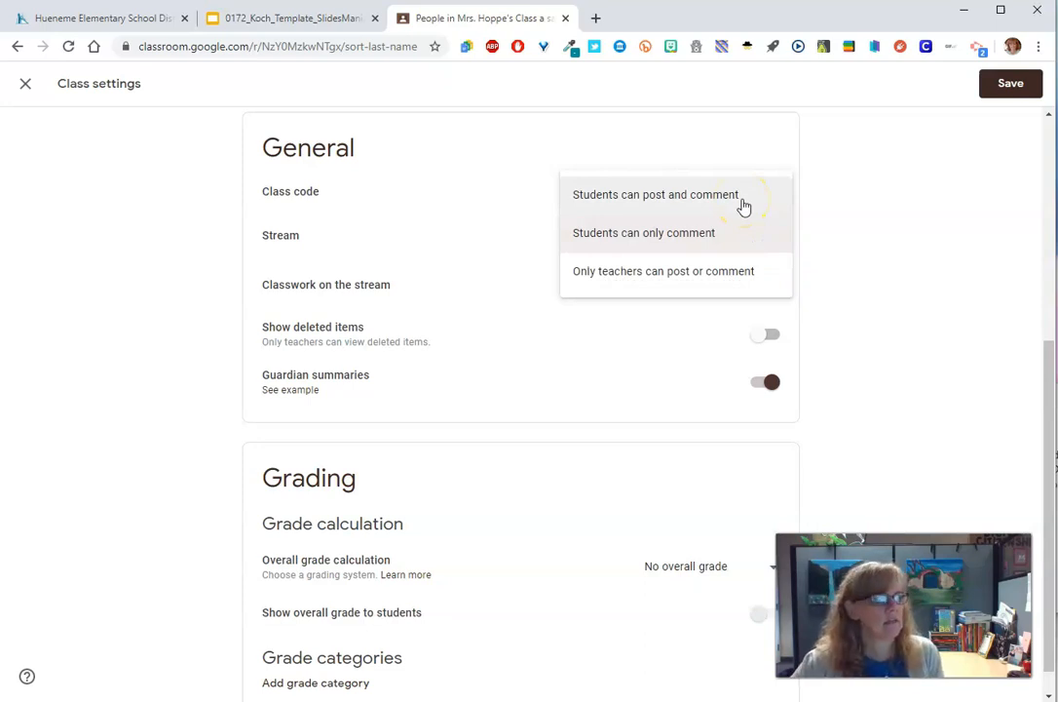
left_click(709, 225)
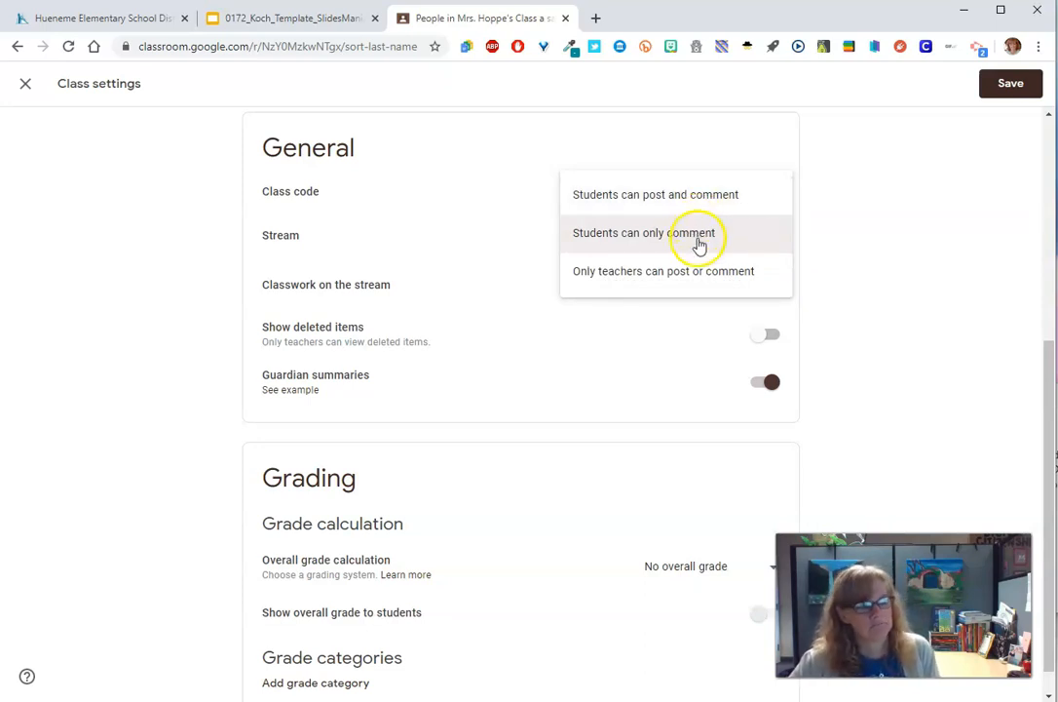
left_click(469, 232)
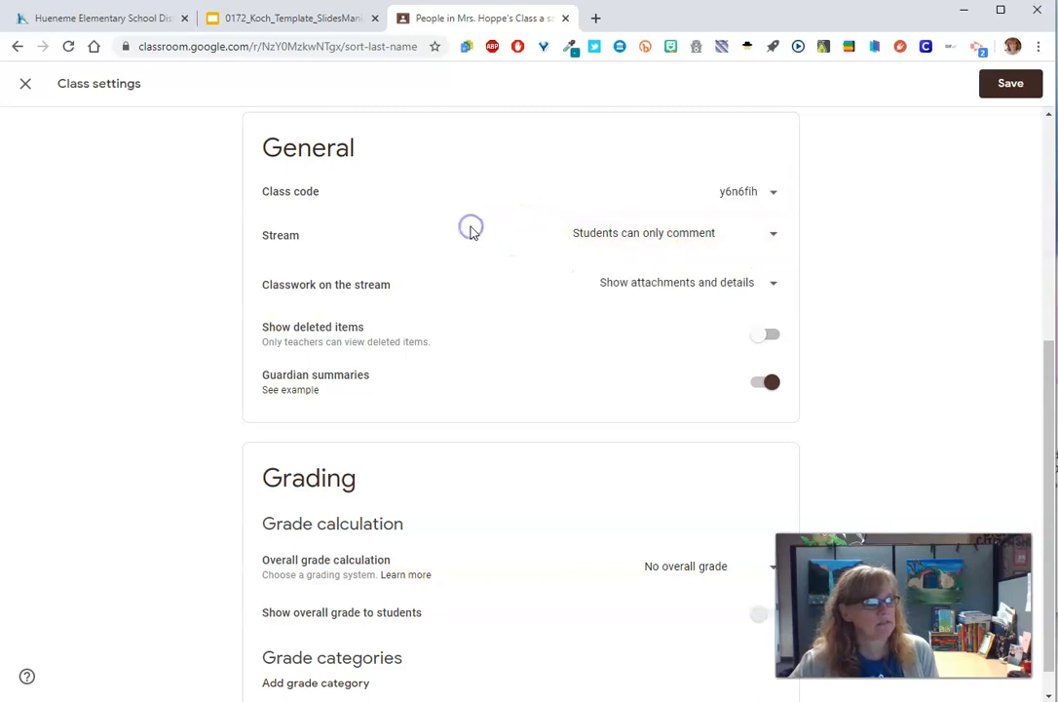
Review the general and grading settings and the class code options, and save the class settings
scroll(517, 330, "down", 1)
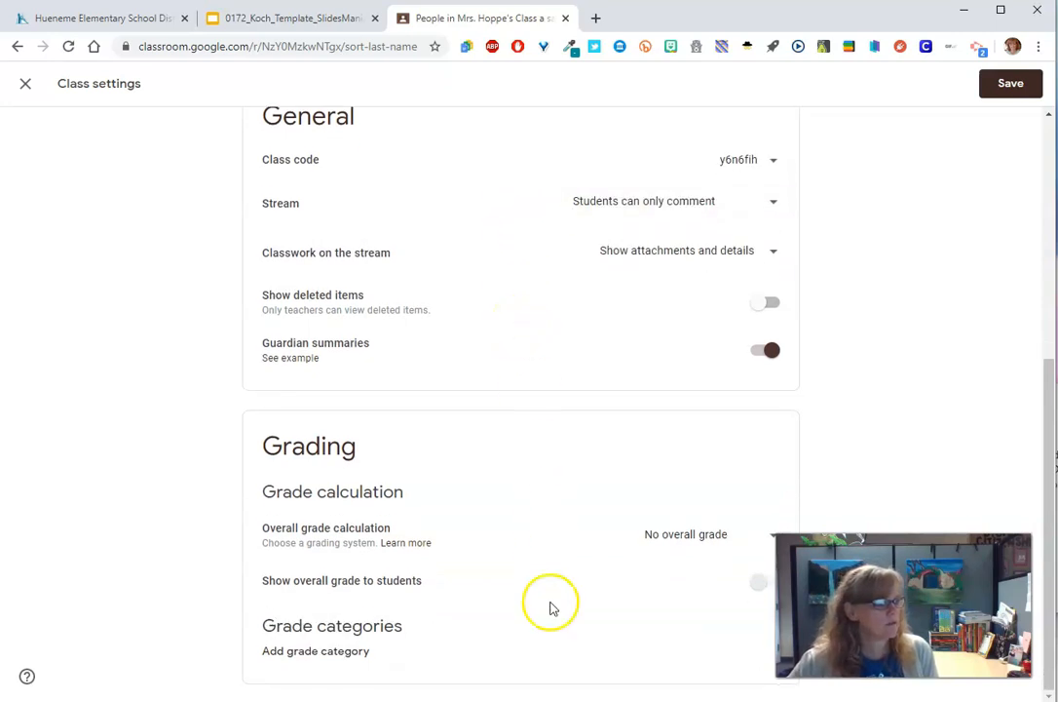
scroll(590, 354, "up", 5)
scroll(602, 324, "down", 4)
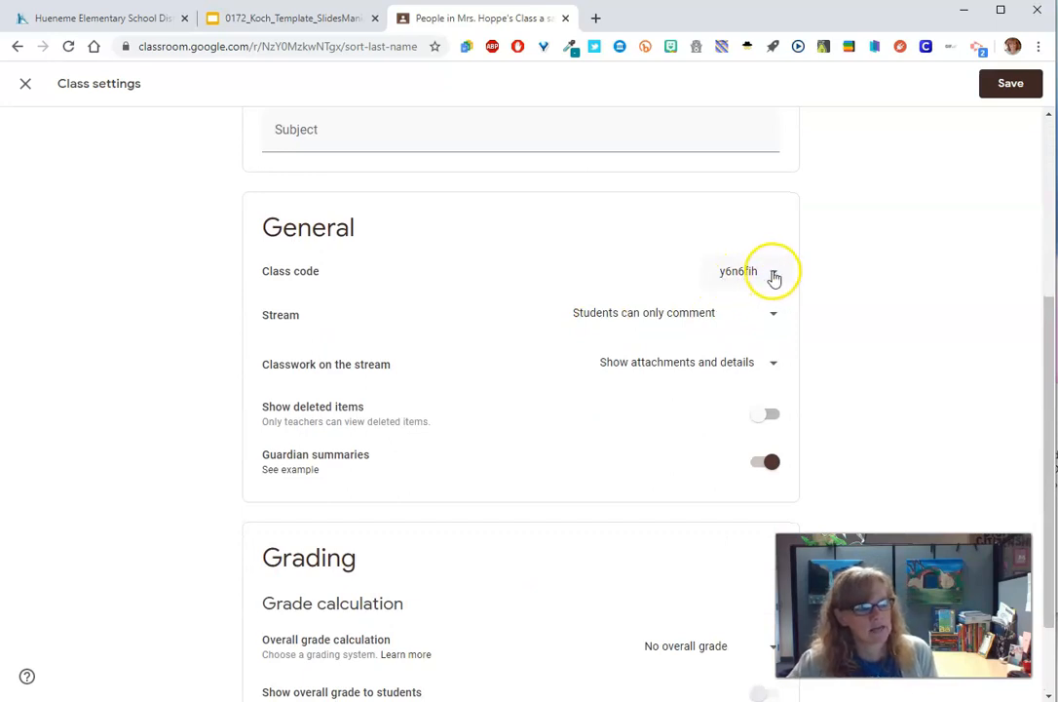
left_click(774, 275)
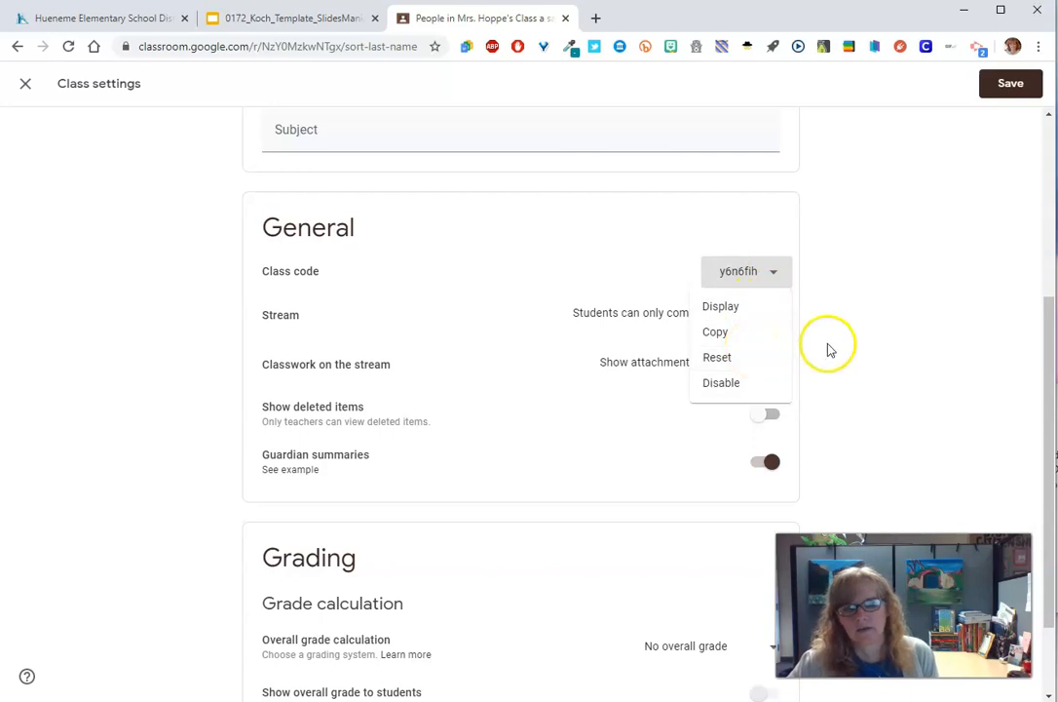
left_click(881, 341)
scroll(882, 322, "up", 3)
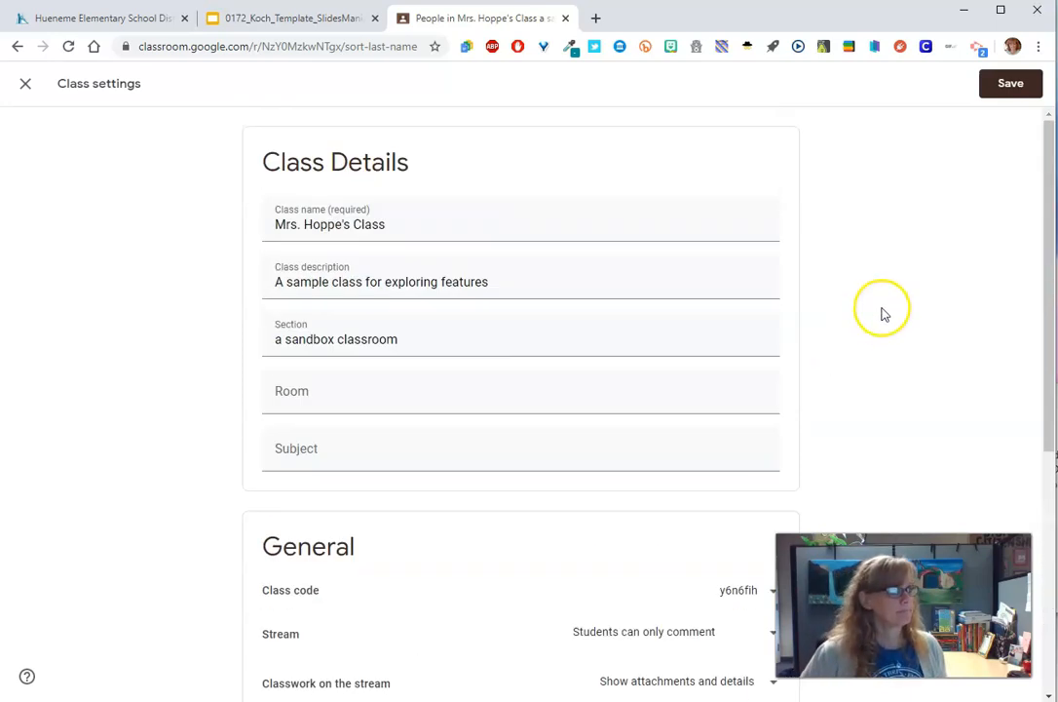
left_click(1014, 88)
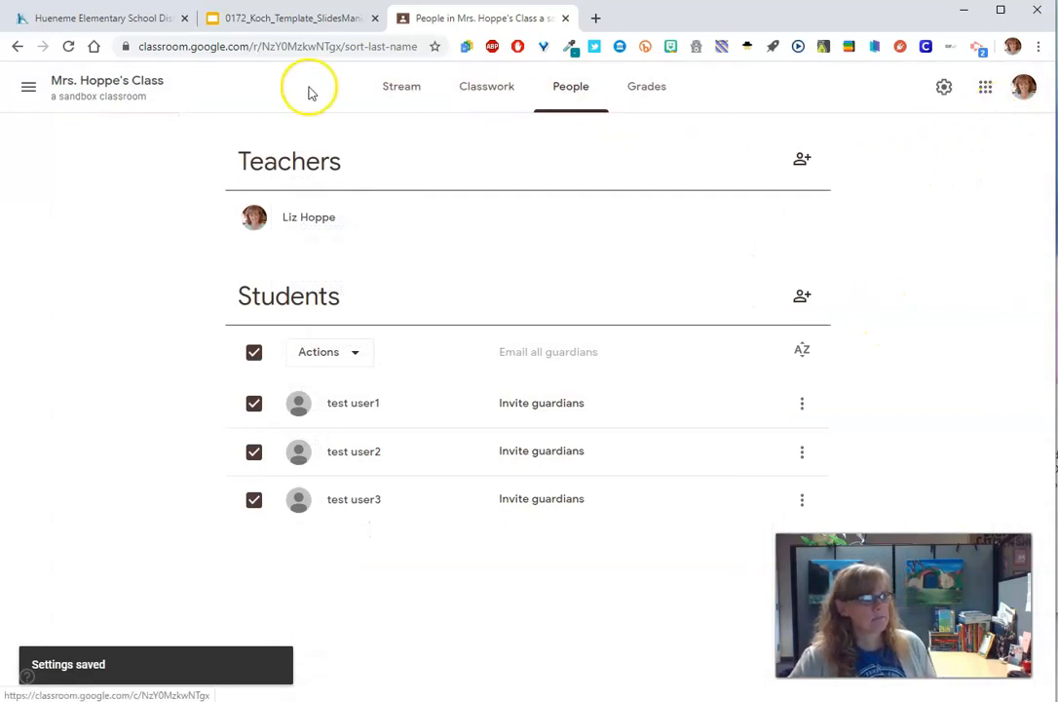
Switch to the Hueneme Tech Training Center class, and display its class code enlarged before closing the display
left_click(43, 91)
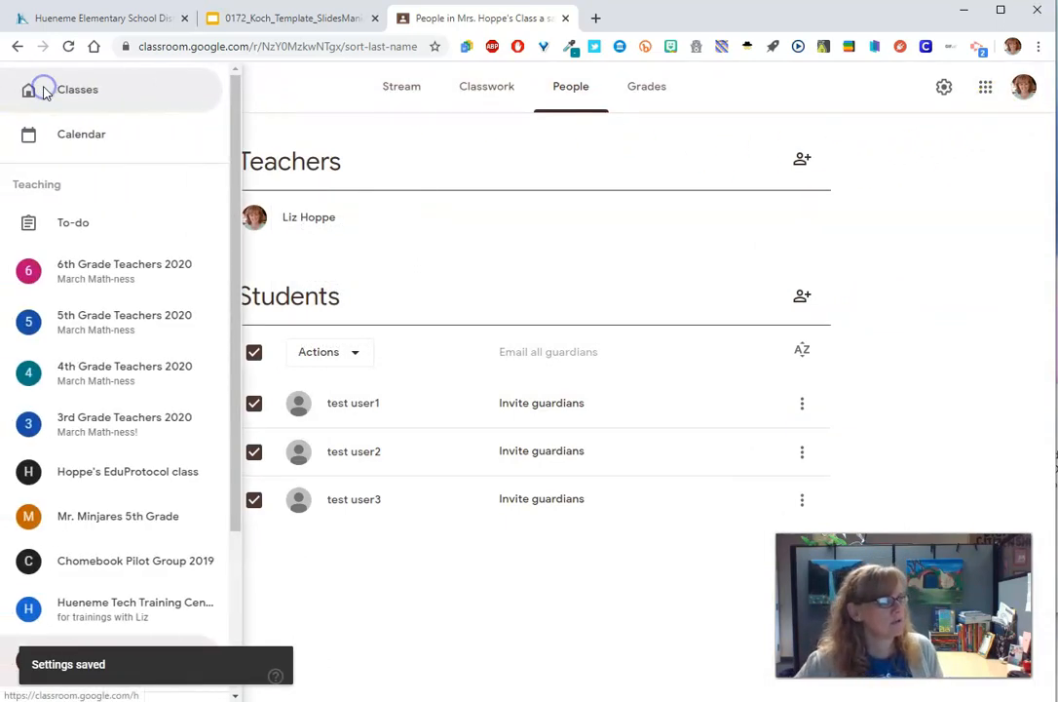
scroll(122, 446, "down", 1)
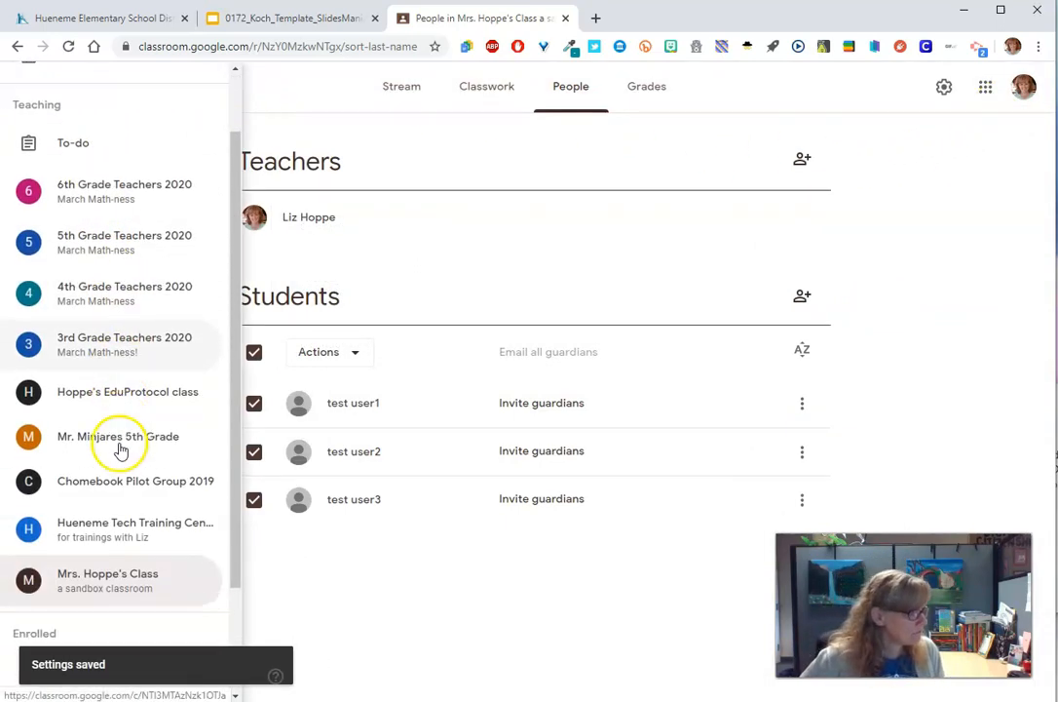
left_click(130, 526)
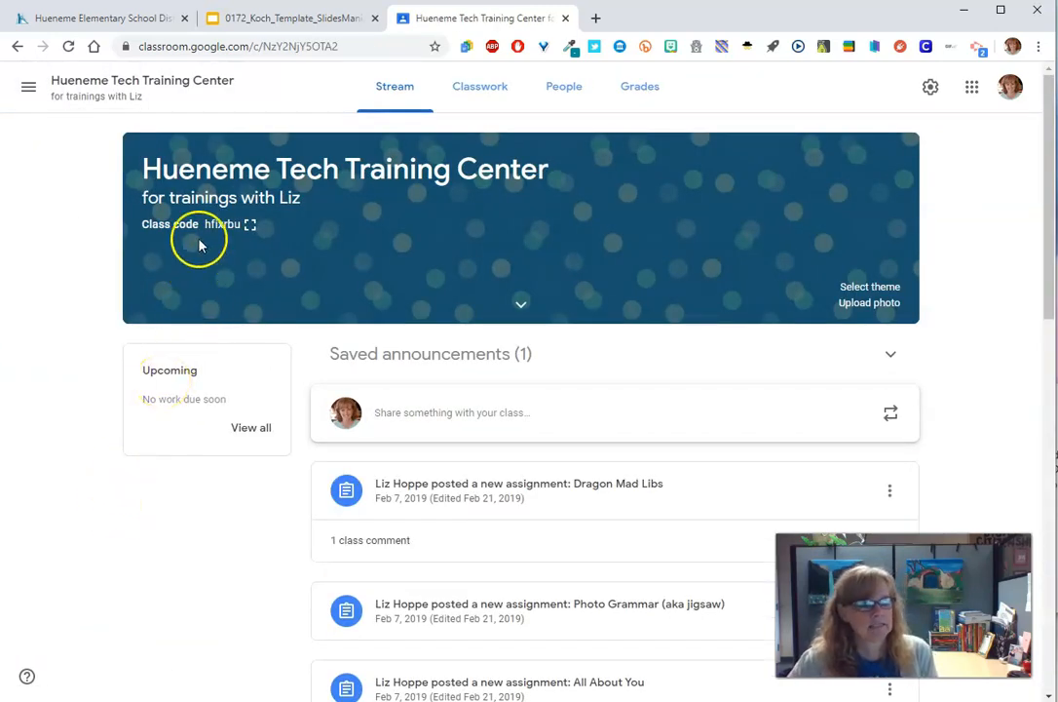
left_click(250, 225)
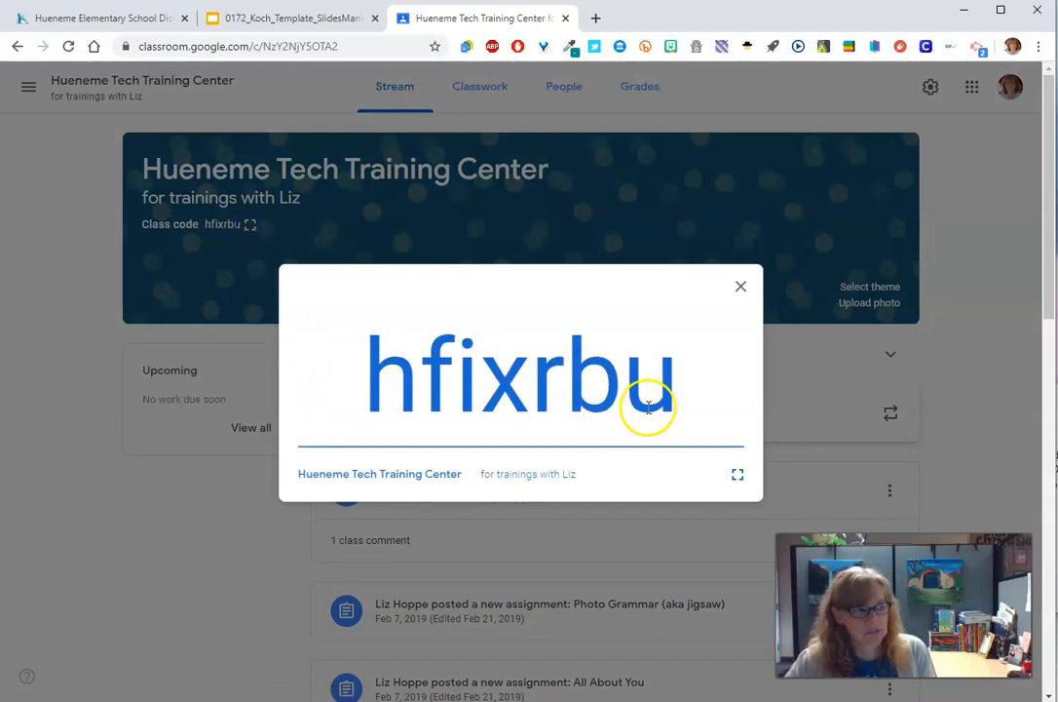
left_click(739, 288)
Look through the class stream, examining the posted assignments, questions and announcements and their class comments
scroll(742, 305, "down", 3)
left_click(523, 266)
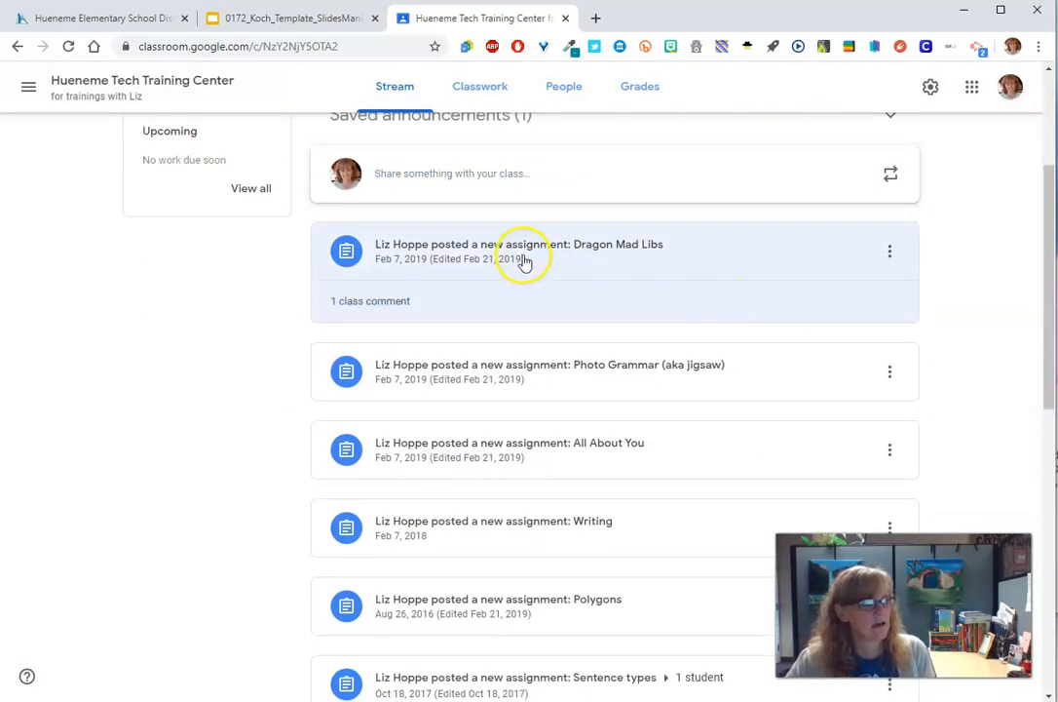
scroll(519, 373, "down", 4)
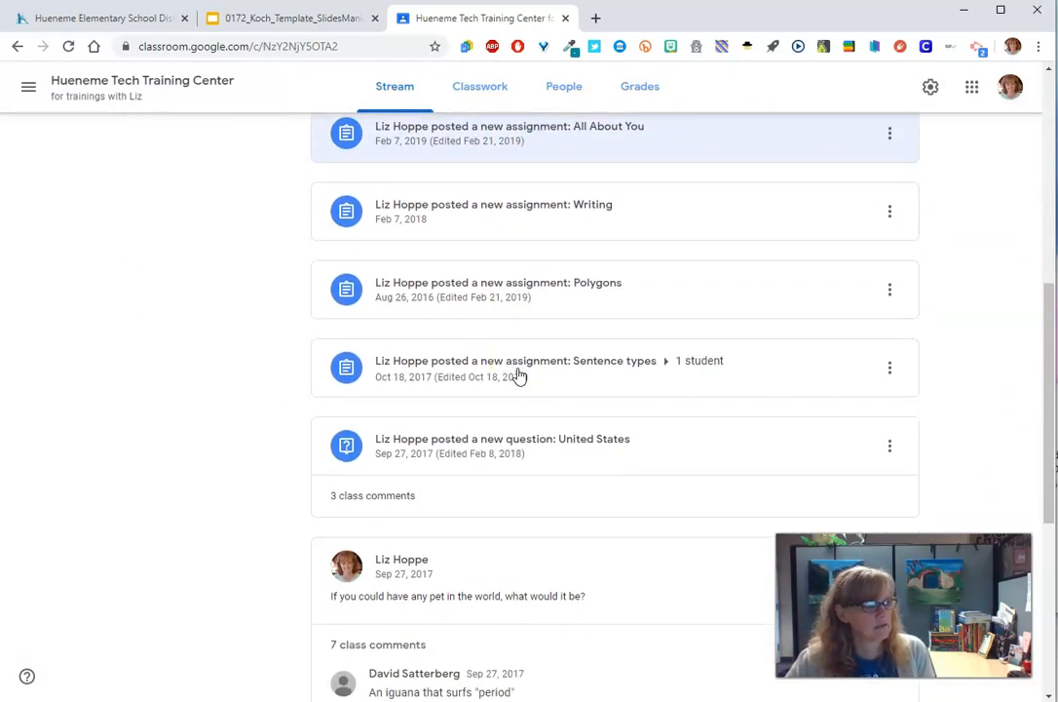
scroll(519, 377, "down", 1)
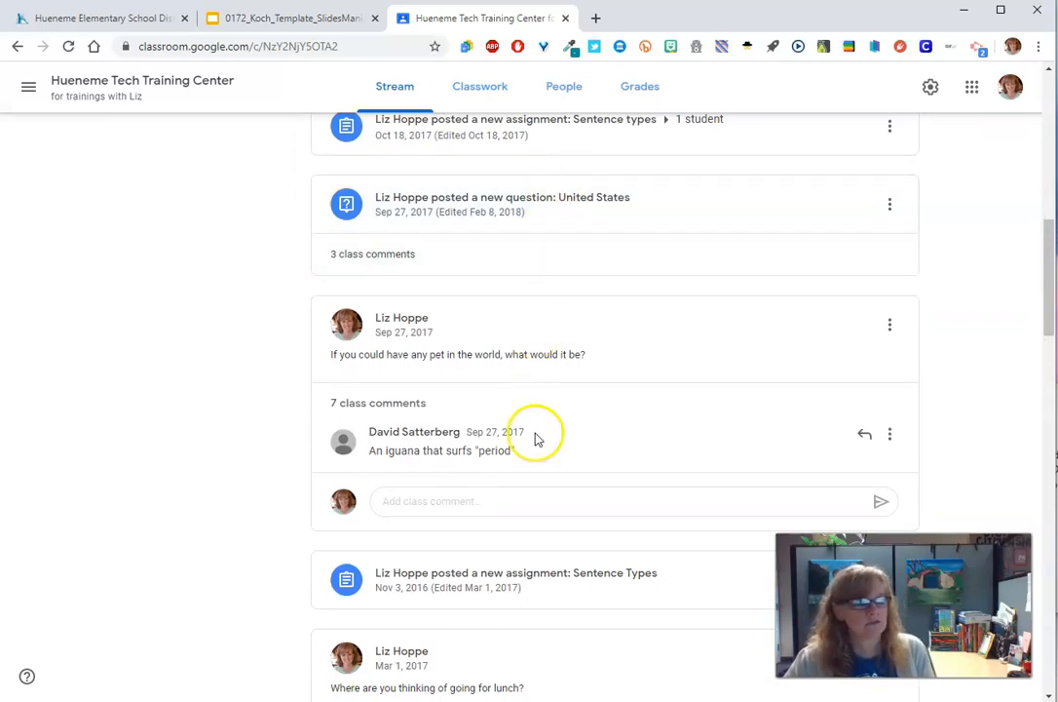
scroll(534, 439, "up", 5)
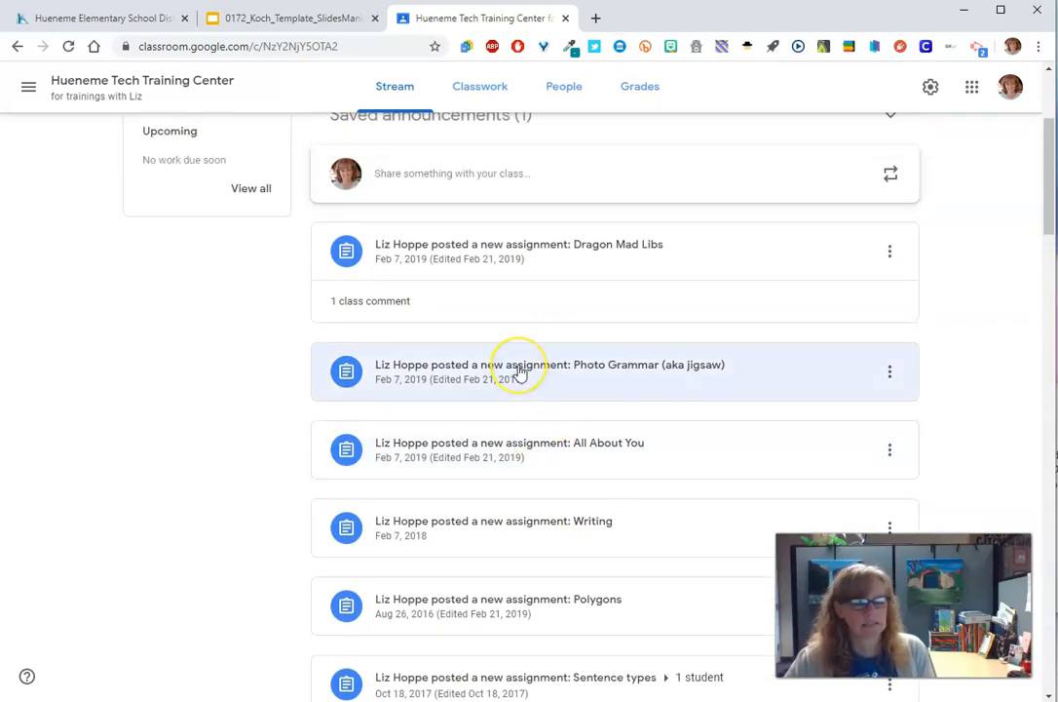